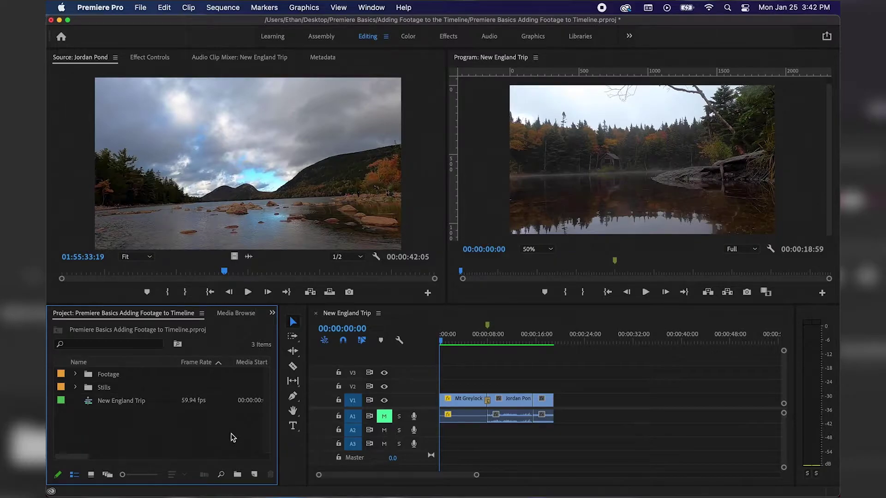
Check the group's panel list, then maximize and restore the Project panel.
click(272, 313)
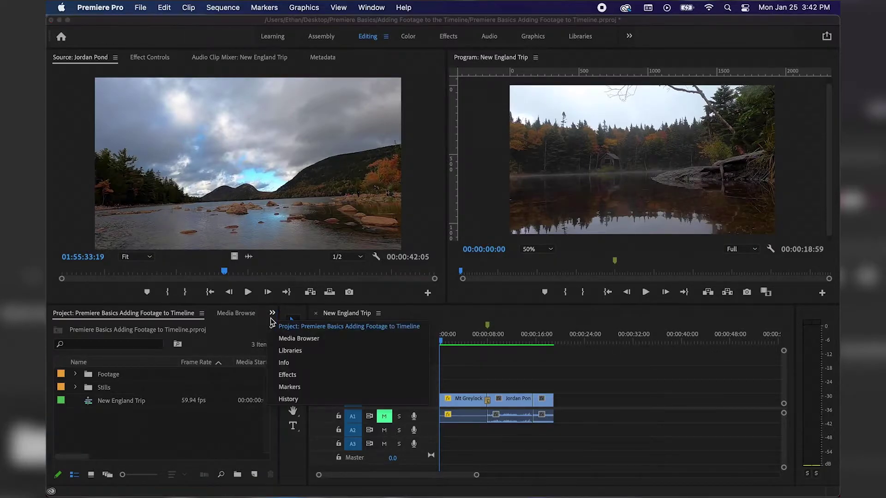
click(309, 327)
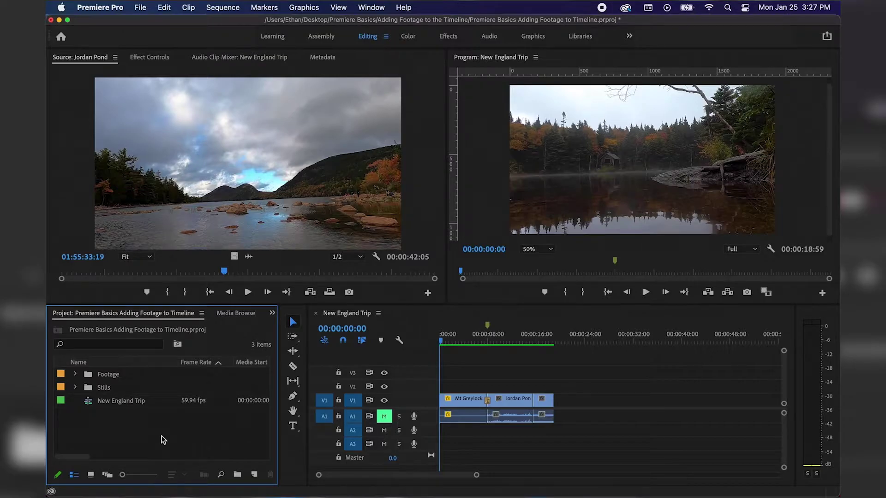
key(grave)
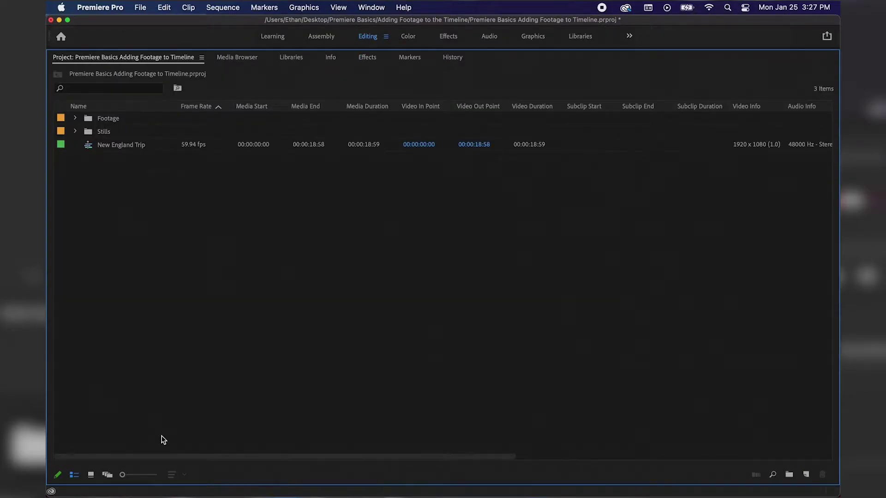
key(grave)
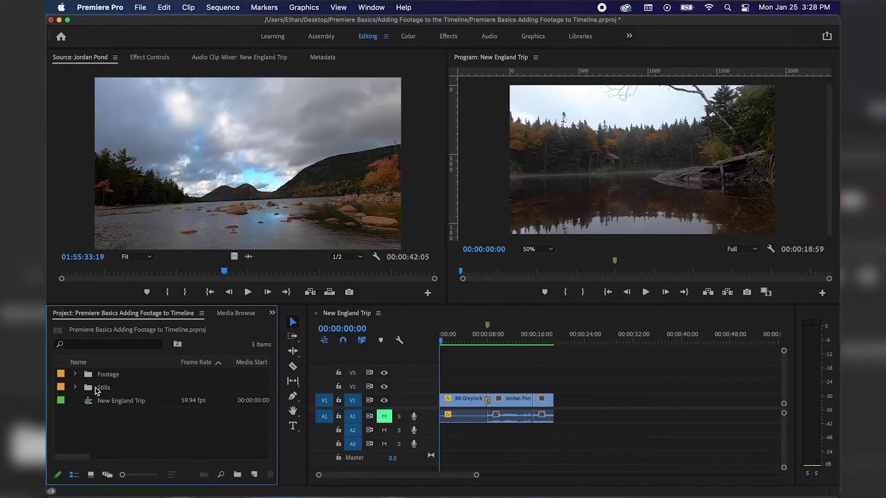
Expand and collapse the Footage and Stills folders to preview their contents.
click(75, 374)
click(75, 375)
click(75, 387)
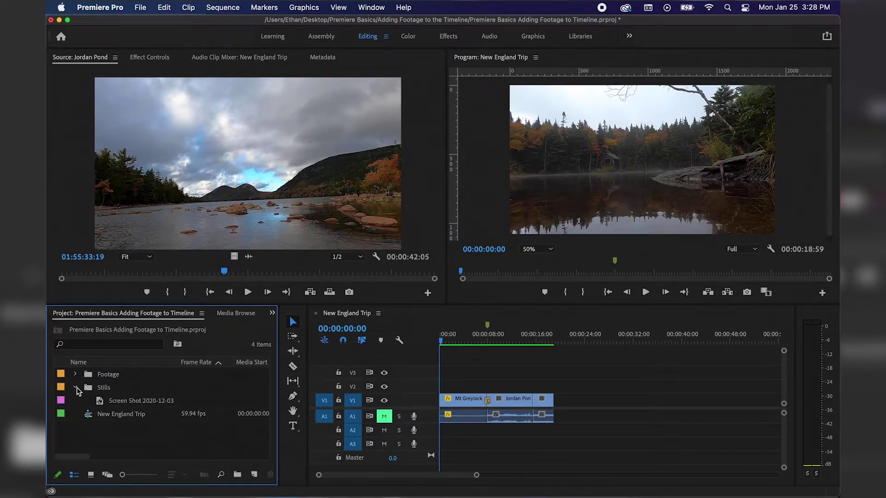
click(76, 388)
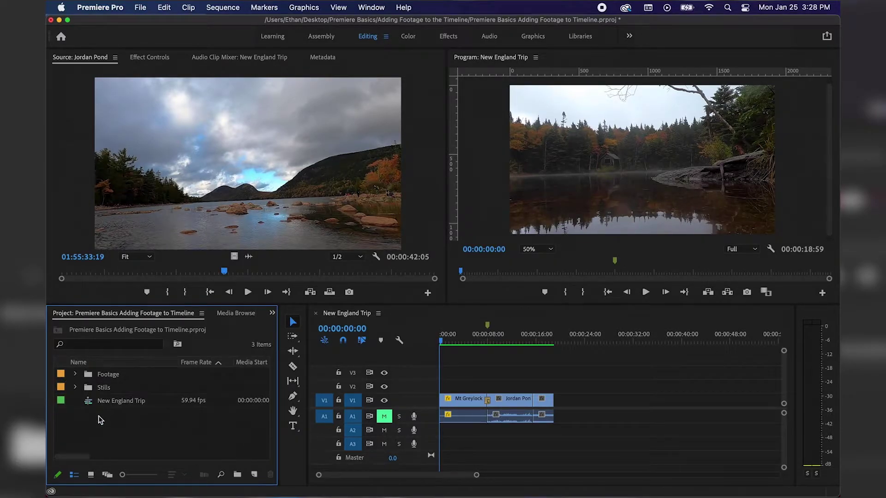
click(75, 374)
click(75, 374)
Open the Footage folder as a separate bin and in place, then return to the top level.
double_click(90, 376)
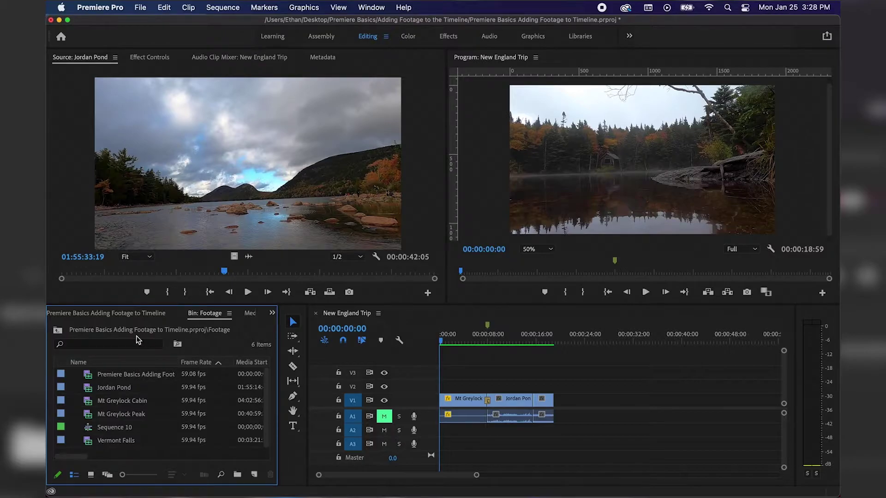
click(58, 331)
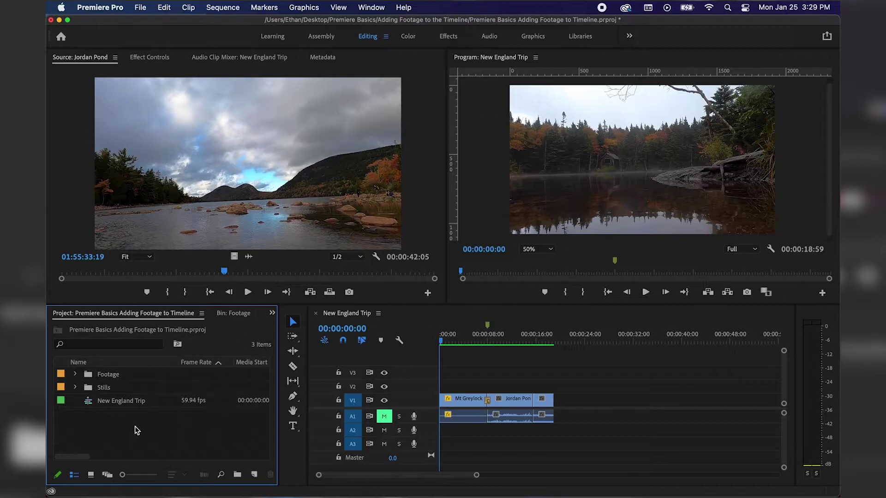
click(235, 314)
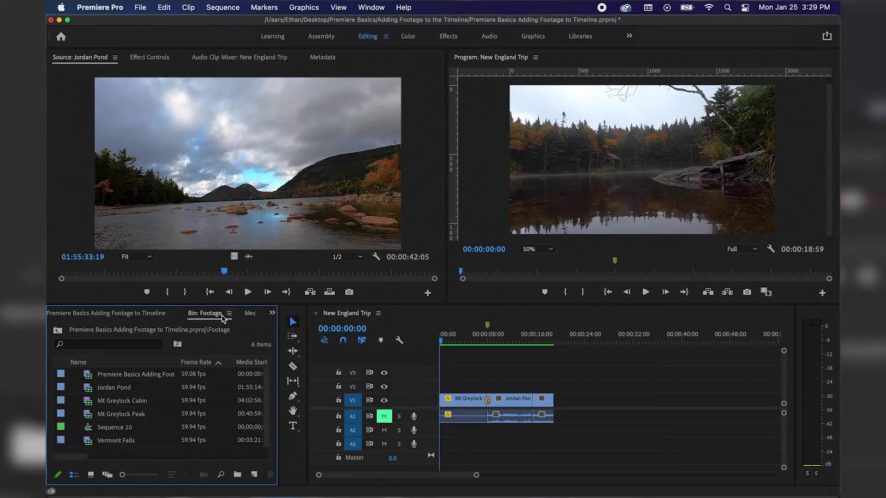
click(145, 316)
click(235, 318)
click(230, 315)
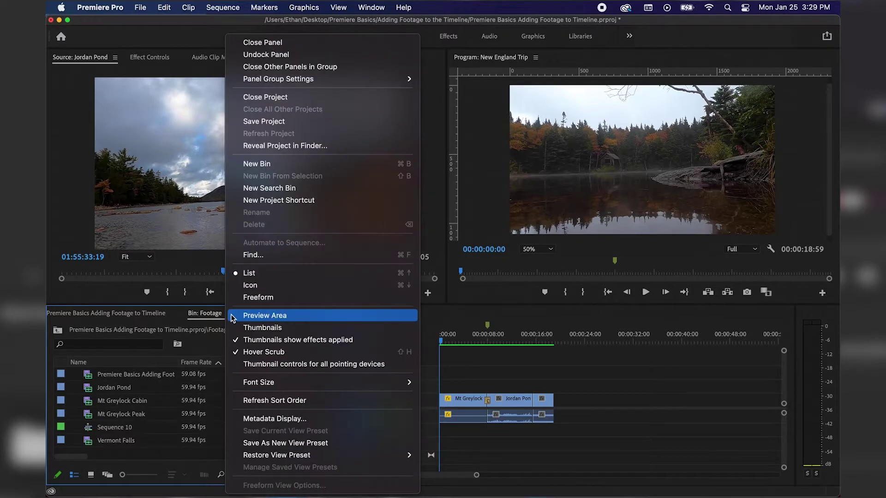
click(300, 42)
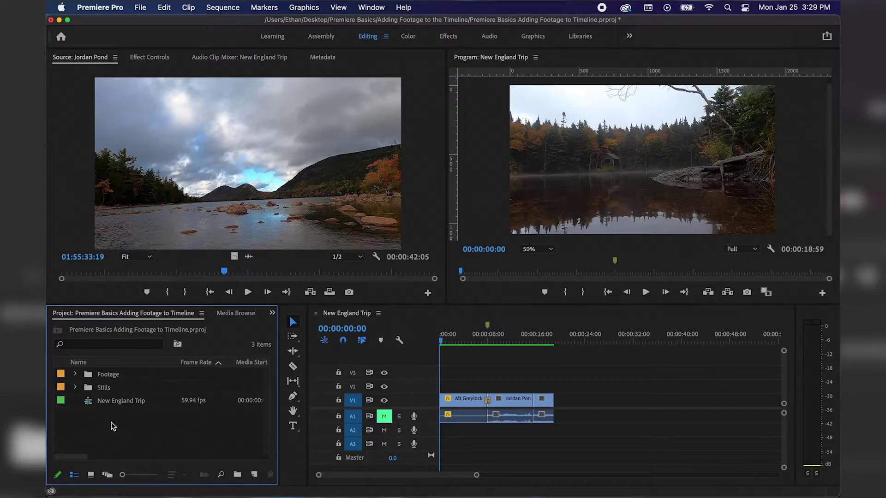
double_click(90, 374)
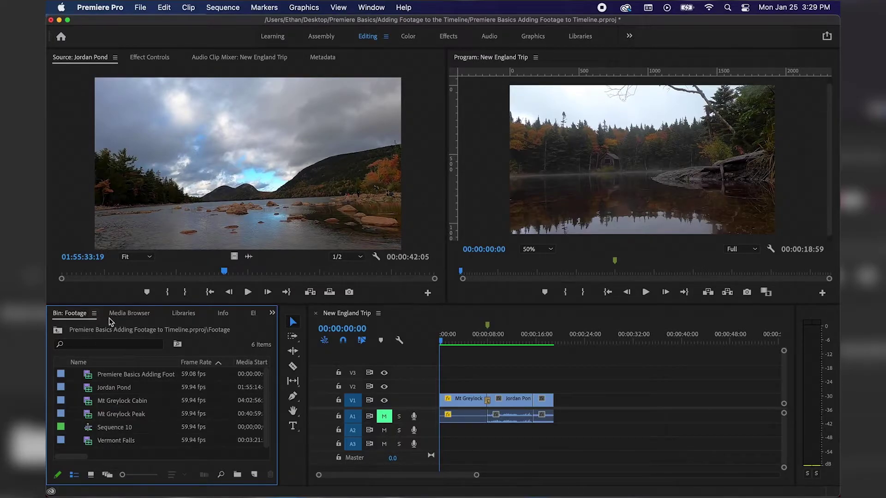
click(57, 334)
click(75, 375)
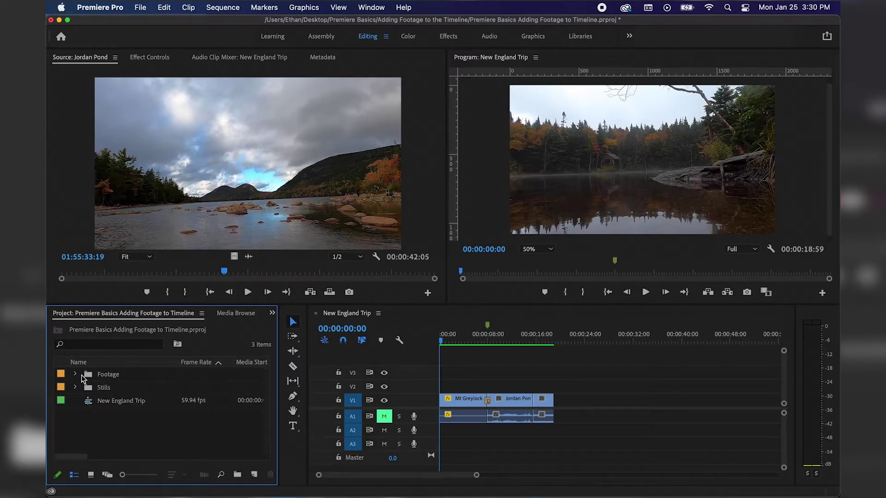
Browse Macintosh HD and Team Projects Versions in Media Browser, then show Libraries.
click(235, 314)
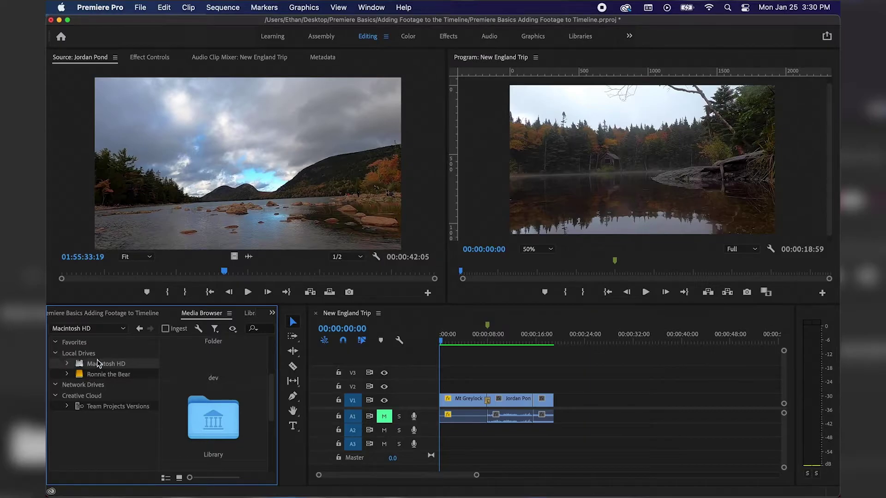
click(69, 364)
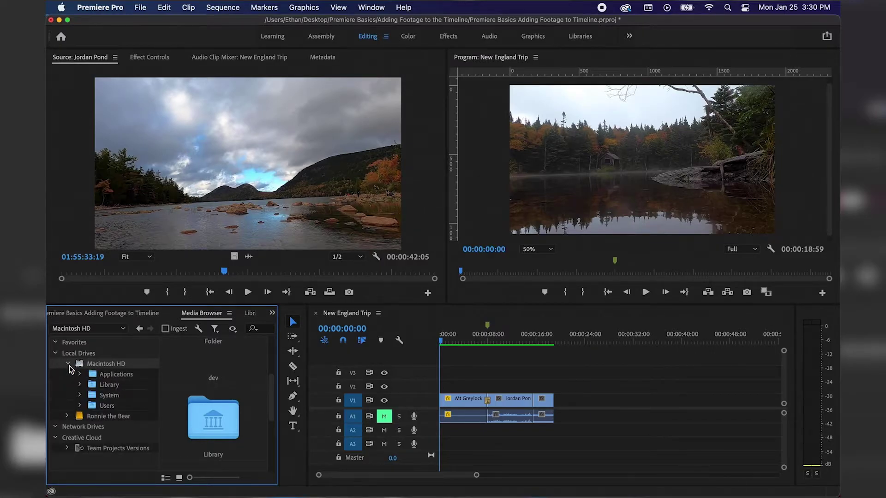
click(68, 364)
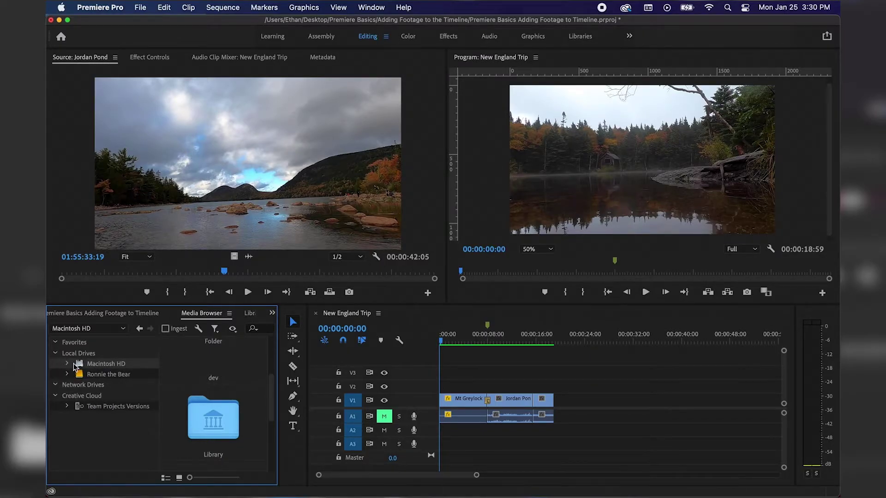
click(106, 407)
click(209, 312)
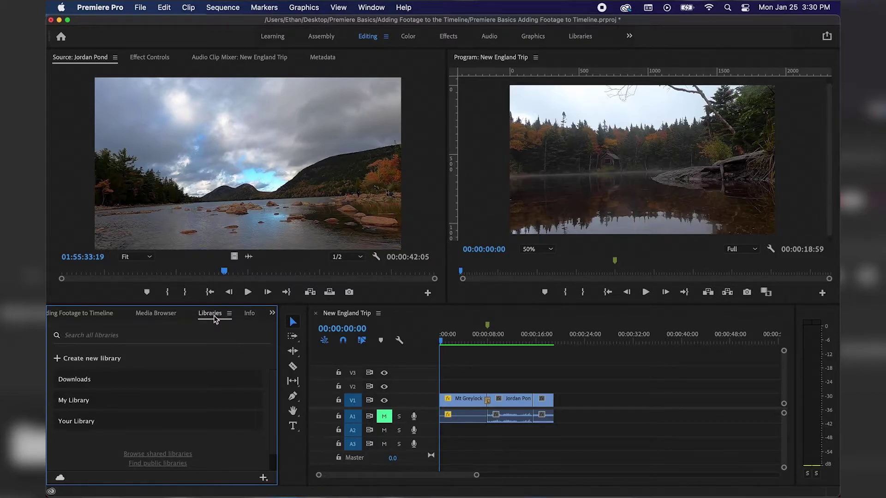
click(272, 315)
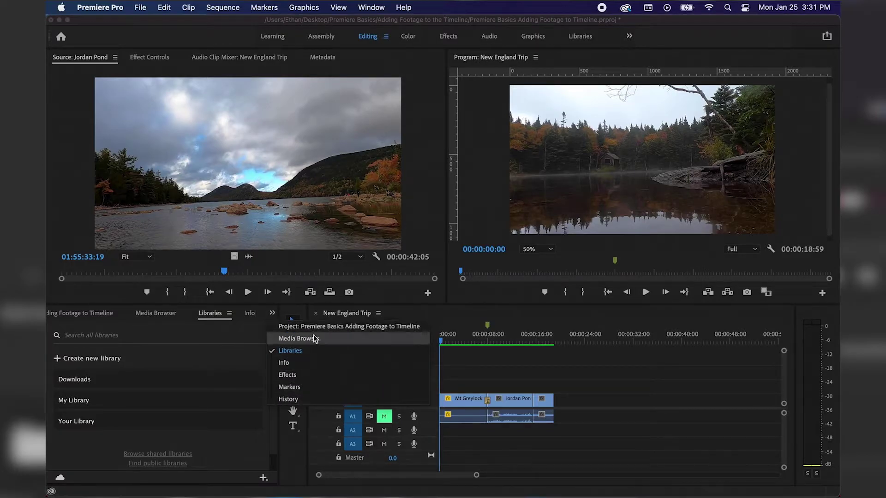
Close the panel list, try the library search, then switch the group to Info.
click(209, 326)
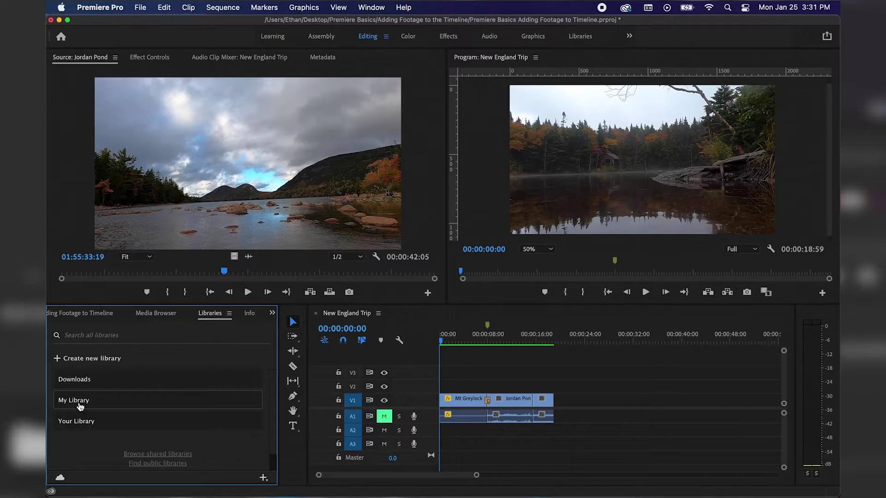
click(104, 334)
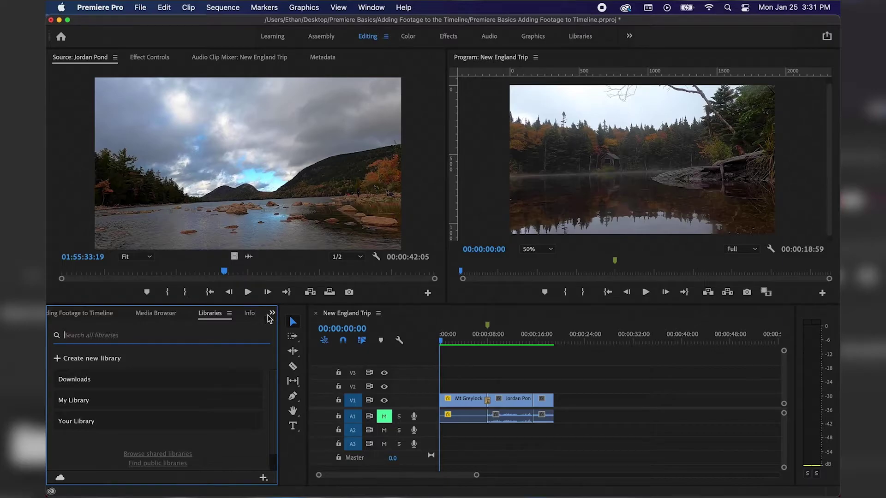
click(272, 313)
click(288, 363)
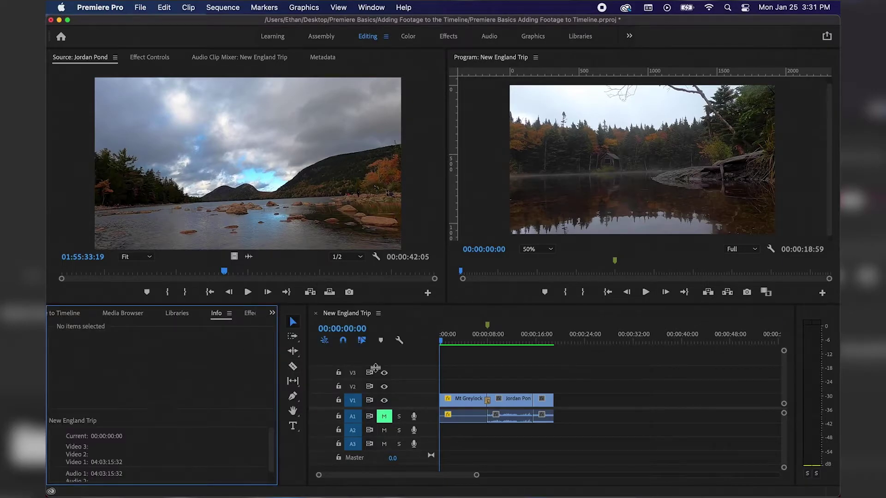
Select the Mt Greylock timeline clip and read its details in the Info panel.
click(464, 399)
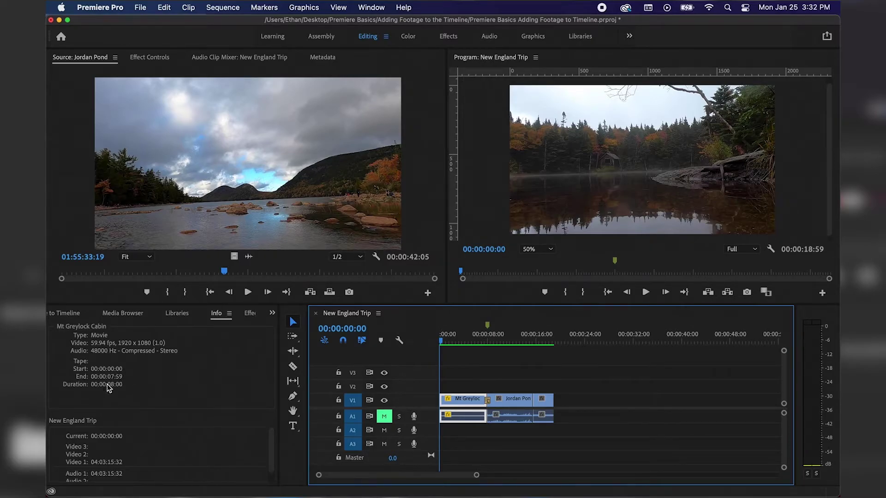
click(146, 393)
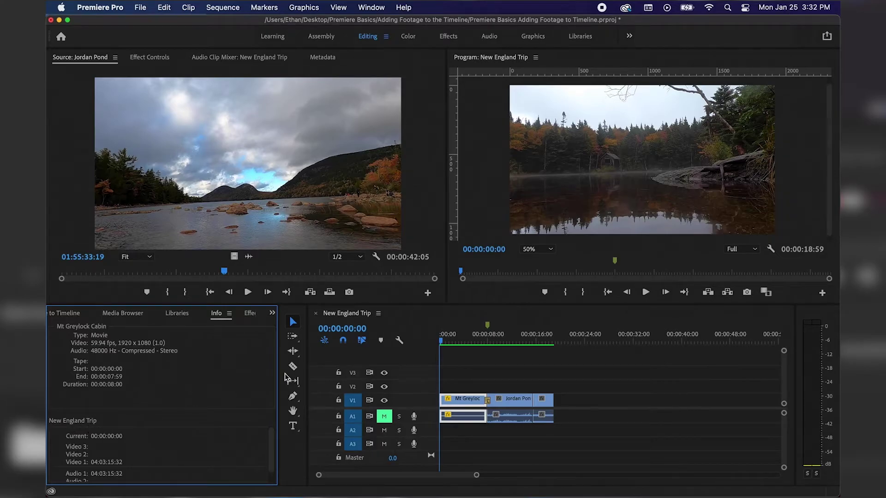
scroll(255, 453, down, 1)
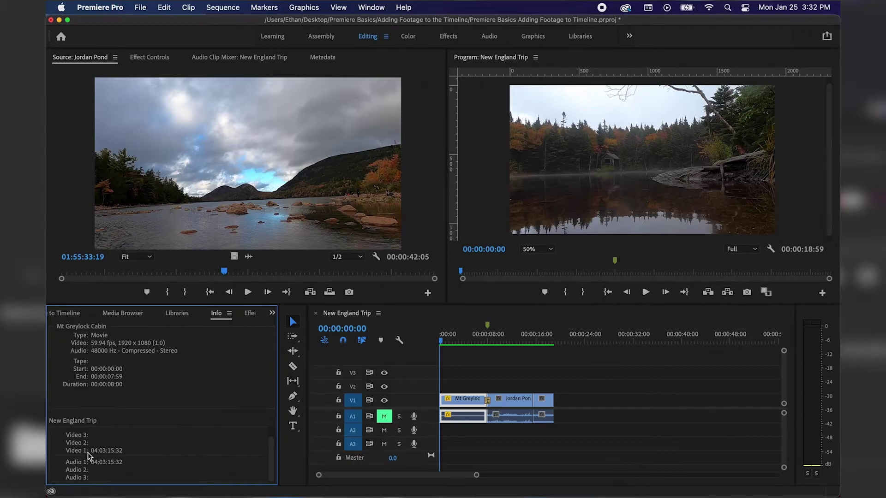
scroll(272, 450, up, 1)
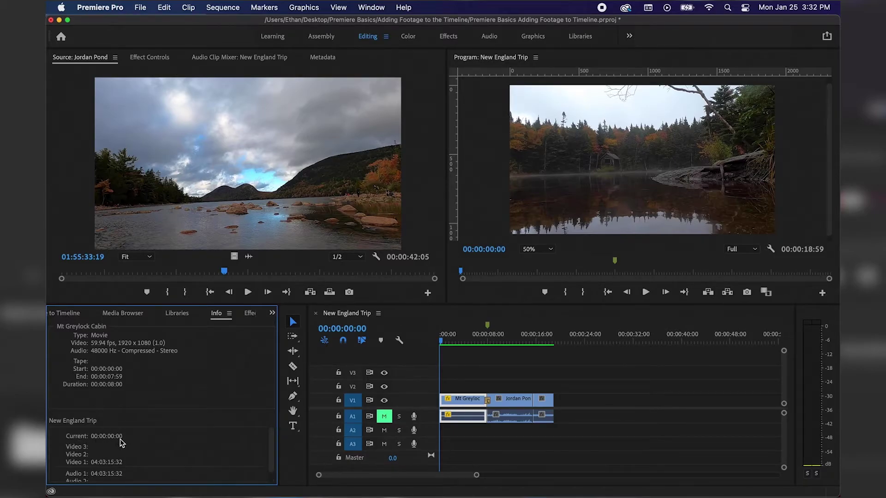
Show Effects, drag the playhead to 00:00:06:39, and expand Video Transitions > Dissolve.
click(251, 313)
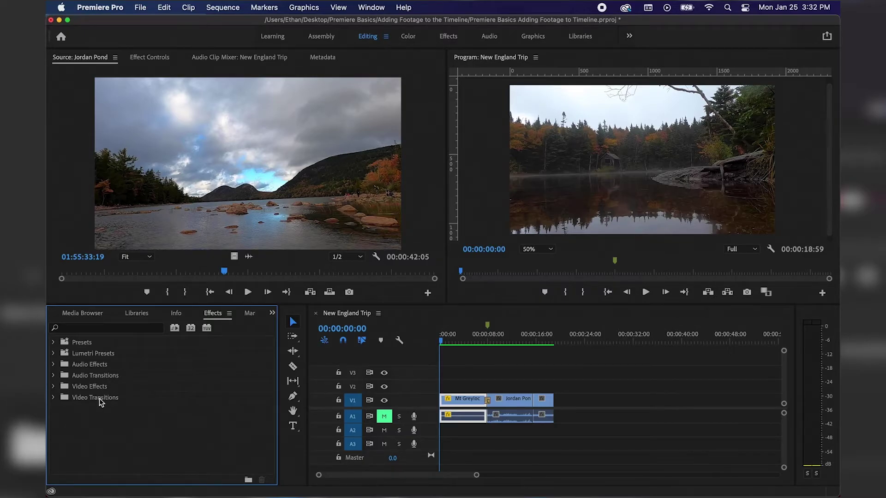
mouse_move(472, 337)
mouse_down()
mouse_move(494, 342)
mouse_move(479, 340)
mouse_up()
click(59, 428)
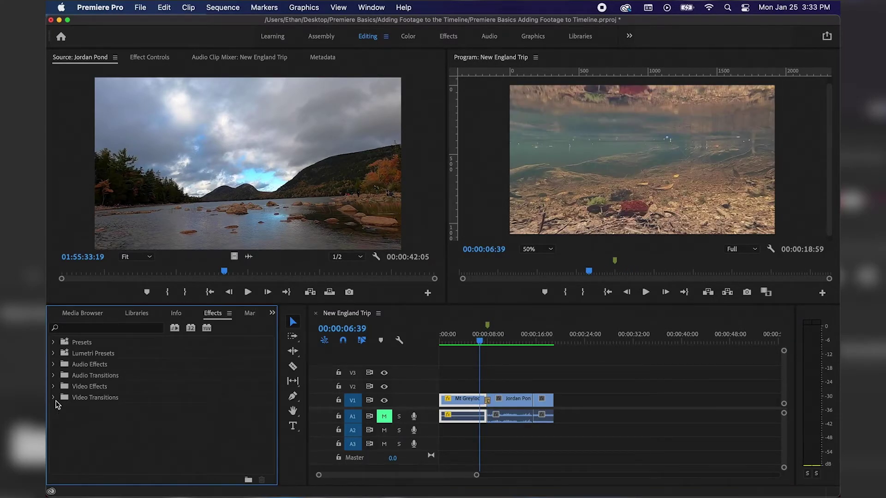
click(54, 397)
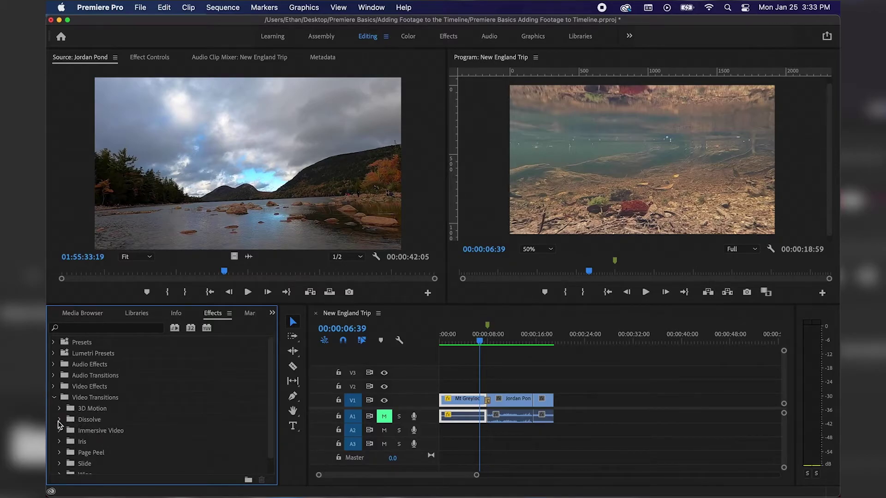
click(60, 420)
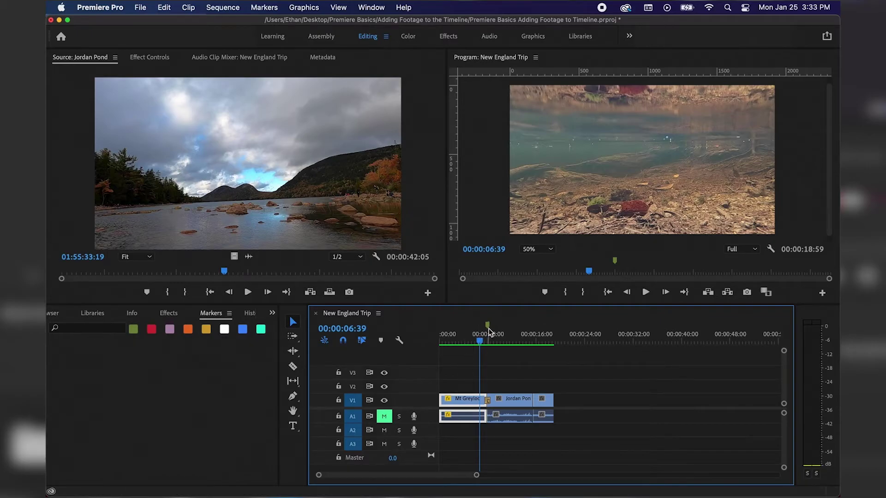
Deselect the timeline clips and switch the panel group to the History panel.
click(501, 363)
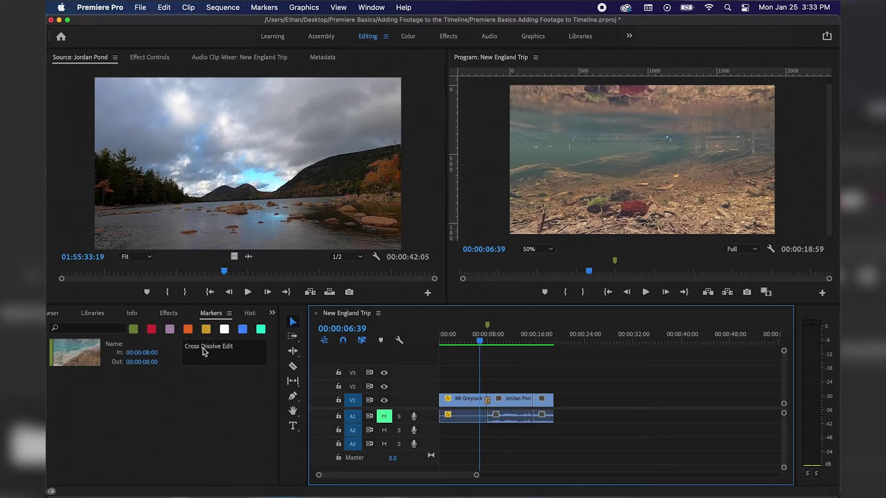
click(272, 313)
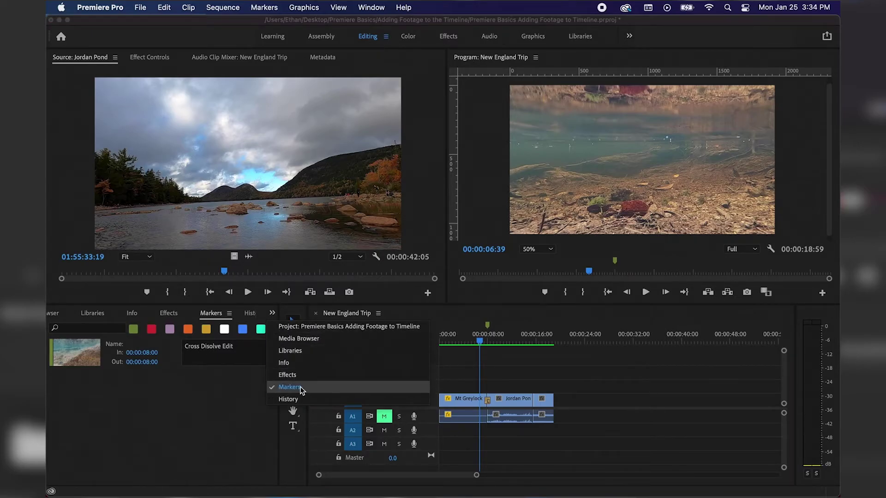
click(298, 398)
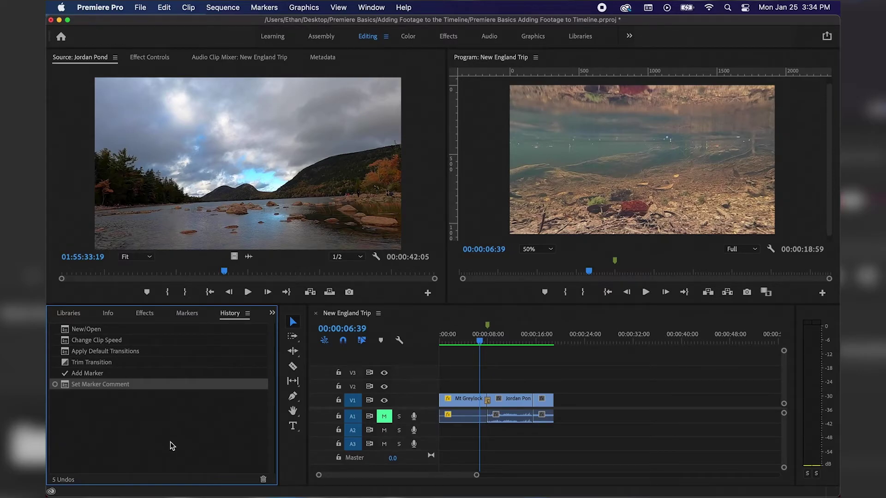
Preview the project at the Add Marker, Change Clip Speed and New/Open history states.
click(96, 373)
click(110, 351)
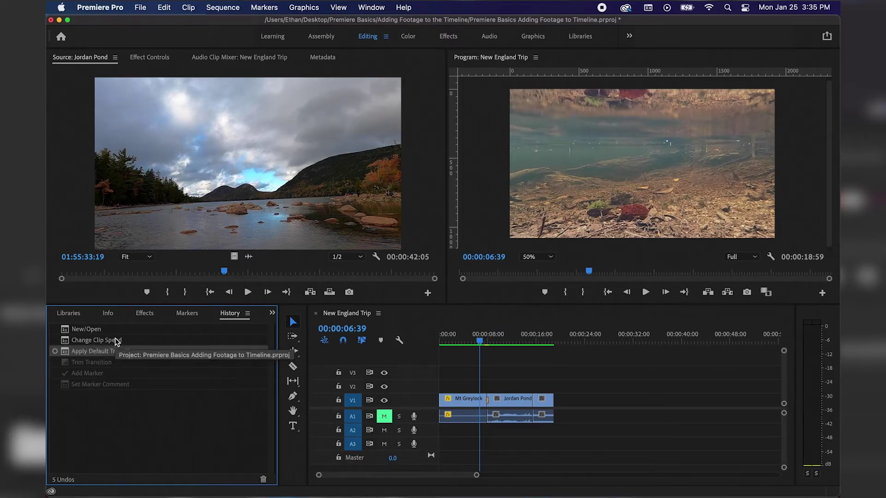
click(101, 329)
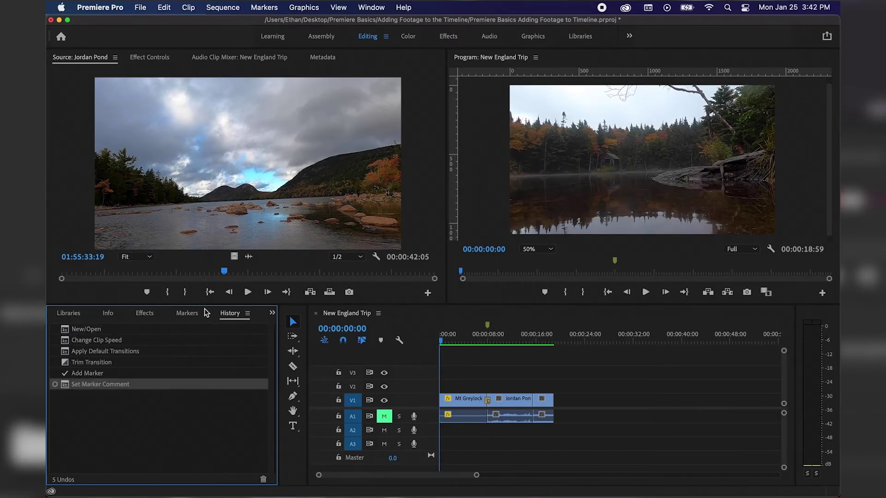
Switch through the Markers and Effects panels, then bring back the Project panel.
click(186, 314)
click(144, 313)
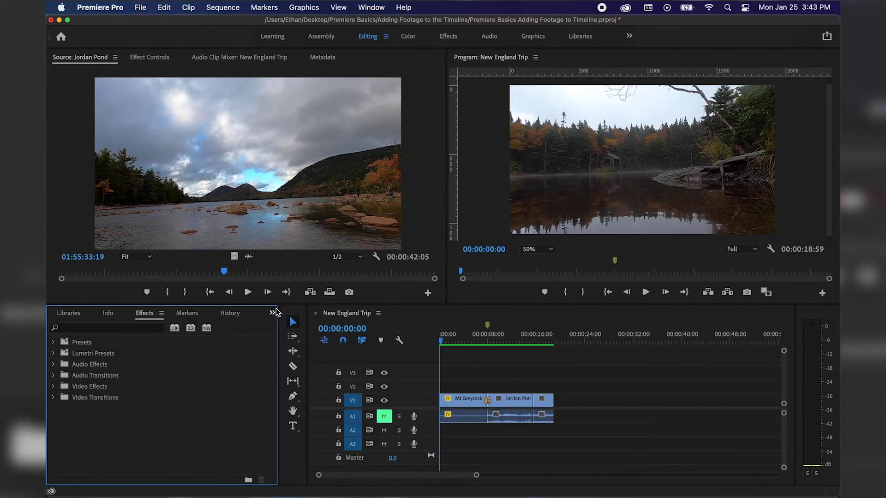
click(273, 313)
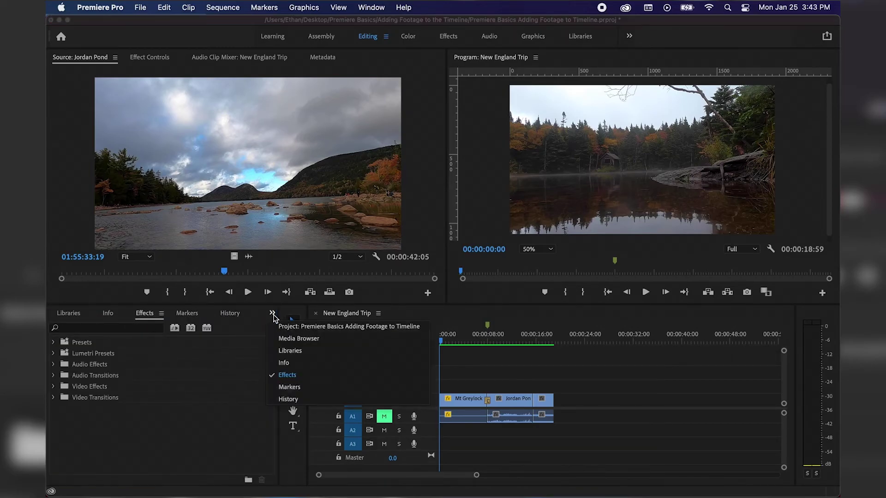
click(294, 329)
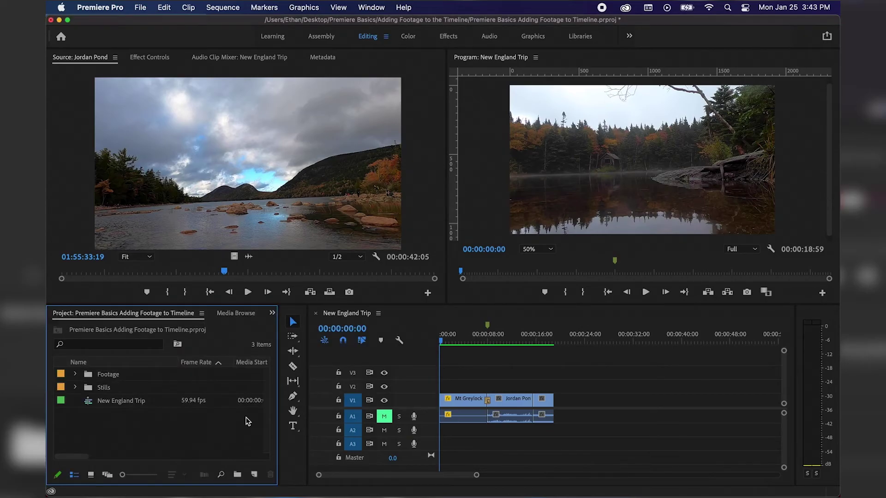
Close the Project panel from its panel menu and check which panels remain.
click(202, 313)
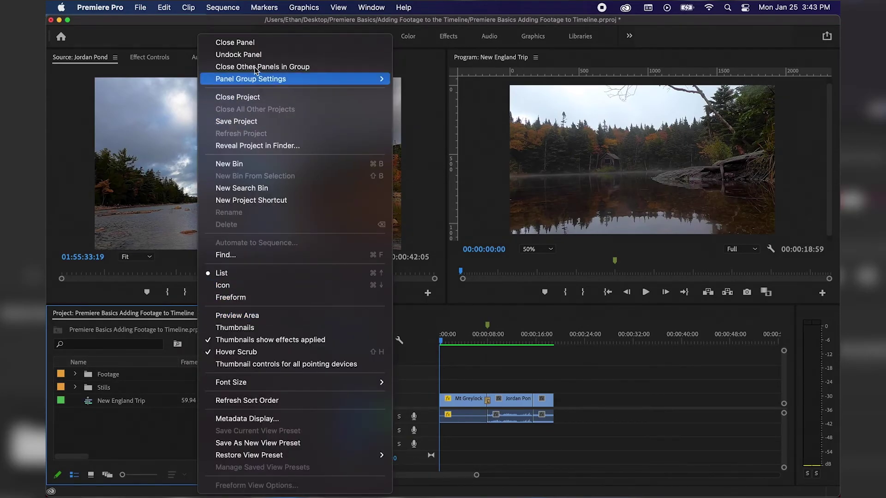
click(264, 44)
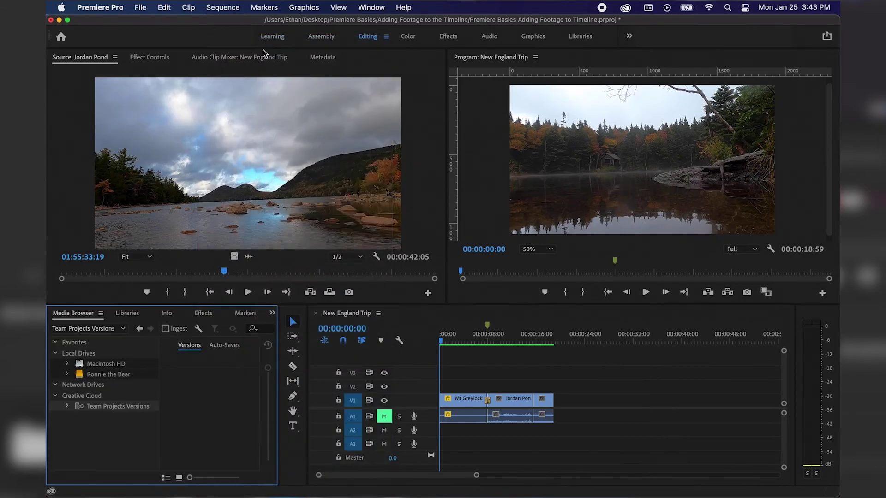
click(272, 313)
click(273, 312)
click(373, 9)
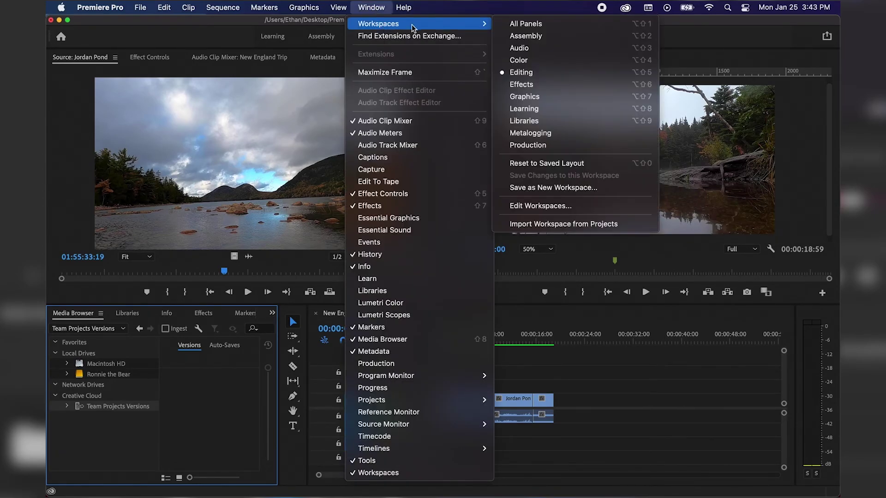
mouse_move(378, 23)
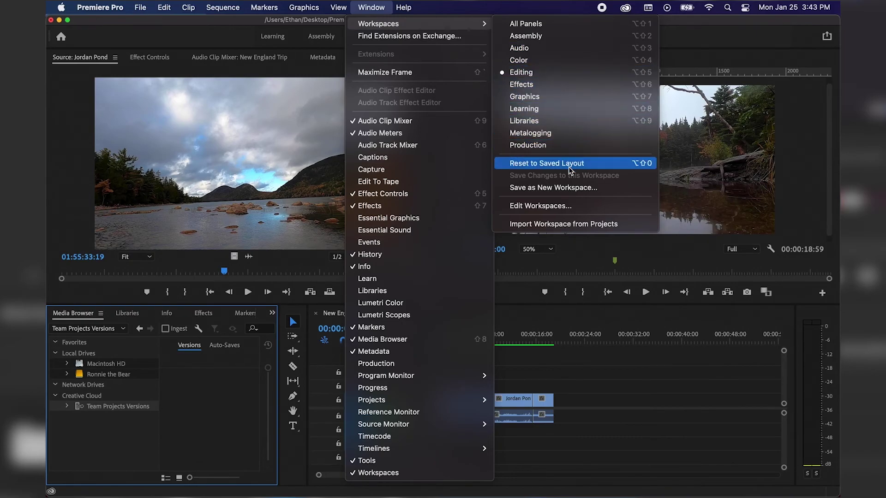
Choose Reset to Saved Layout to restore the Editing workspace.
click(542, 166)
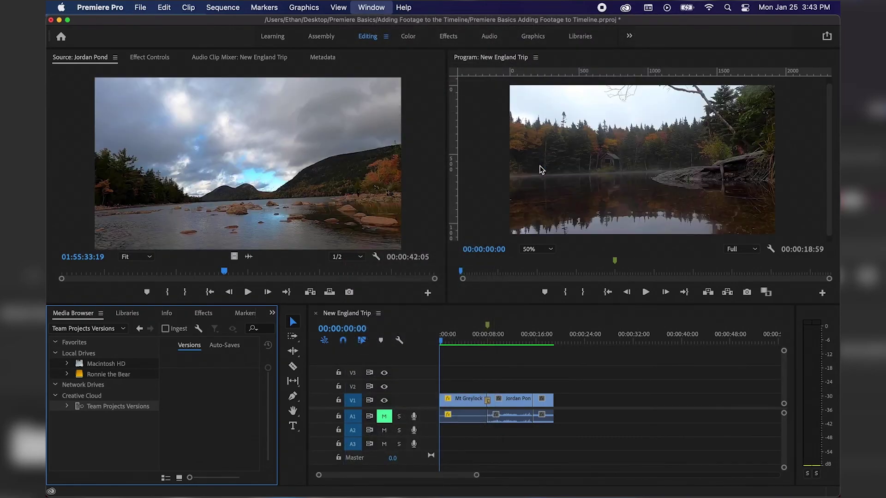